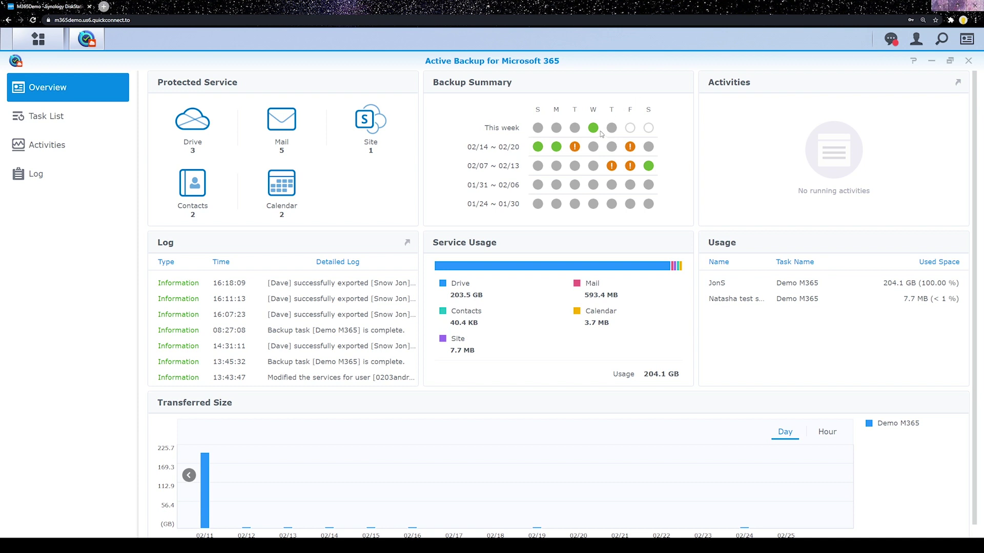
Step: Check the daily results in the backup summary and the service usage breakdown on the overview page
mouse_move(595, 132)
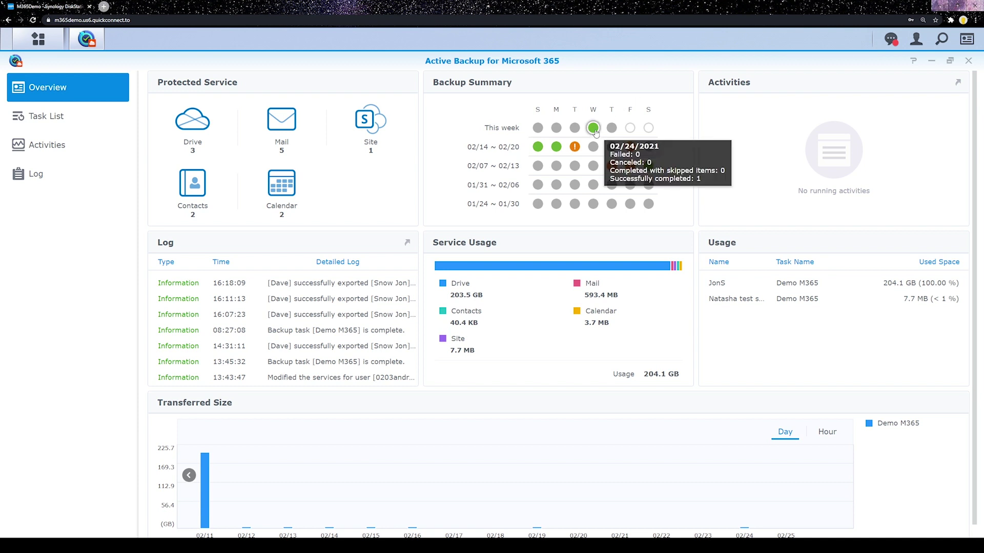
mouse_move(578, 149)
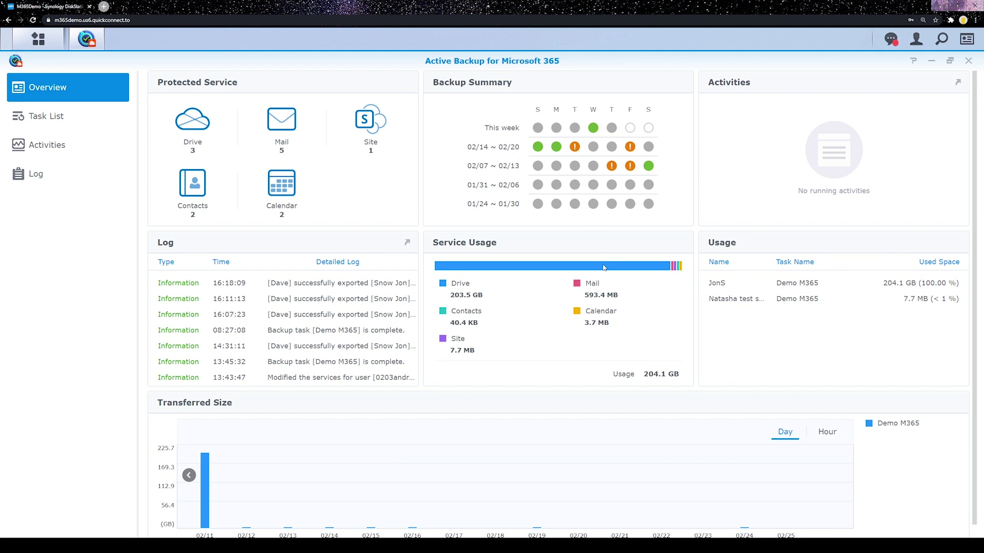
mouse_move(604, 267)
Step: Start a new backup task from the task list and proceed to its application registration details
left_click(61, 117)
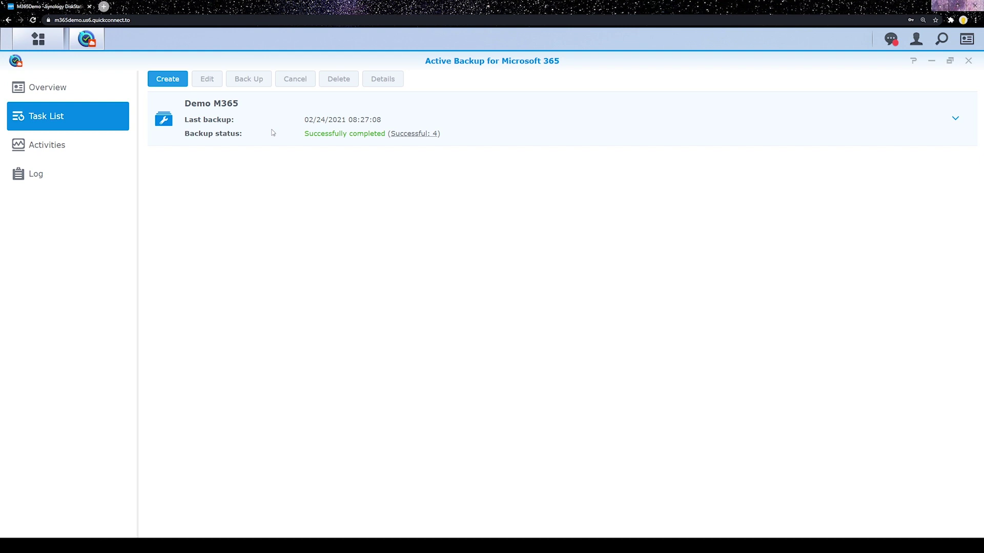
left_click(173, 82)
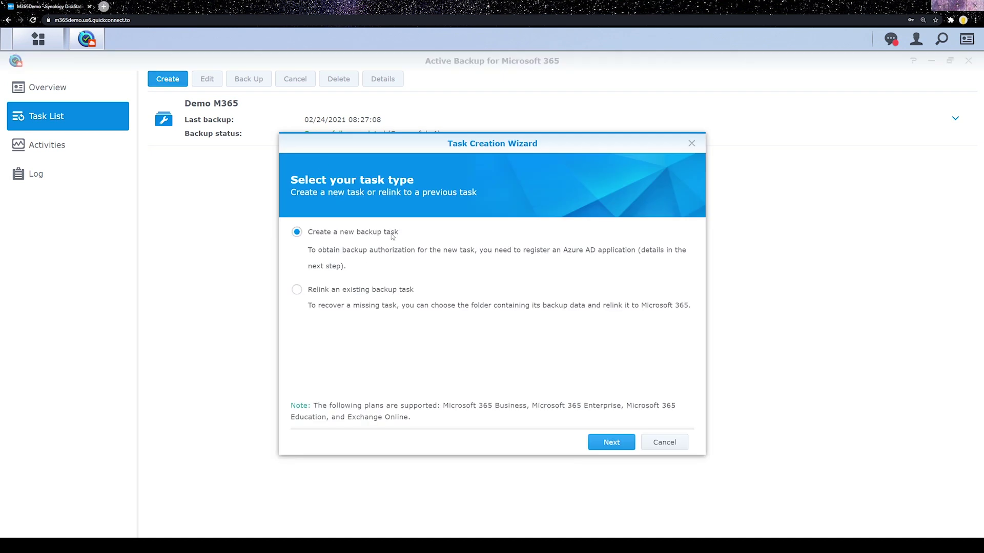
left_click(609, 446)
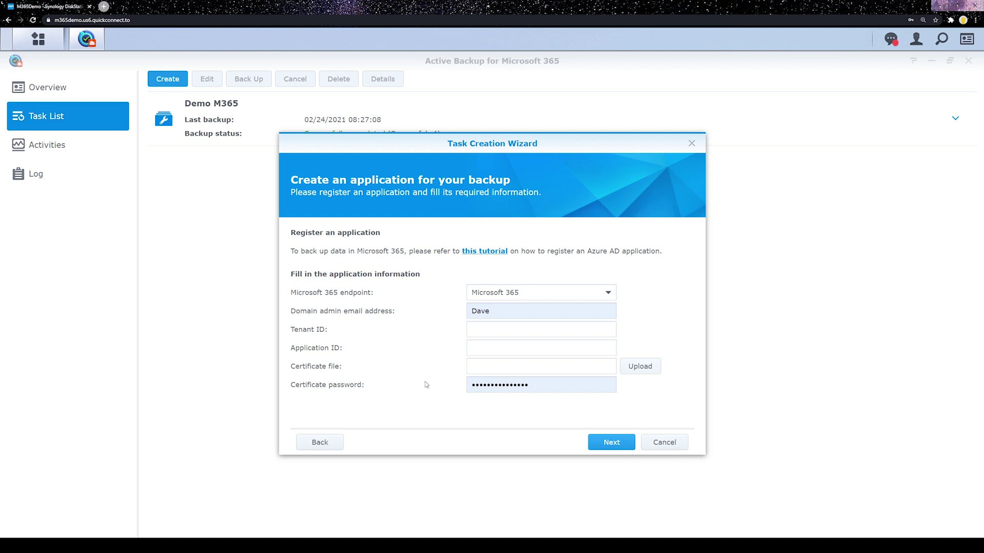
Step: Open the linked tutorial on registering an Azure AD application and read through its PowerShell instructions
left_click(485, 251)
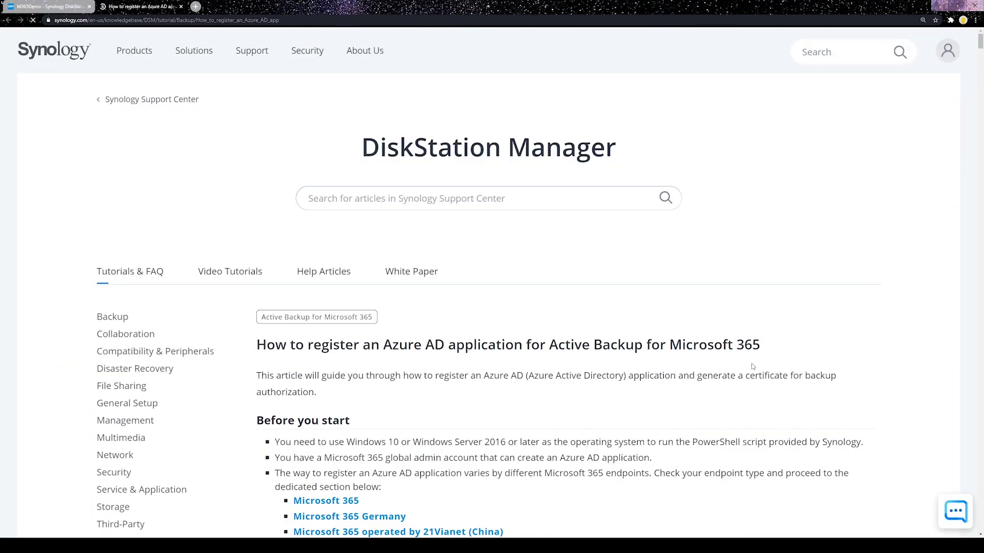
scroll(869, 367, "down", 13)
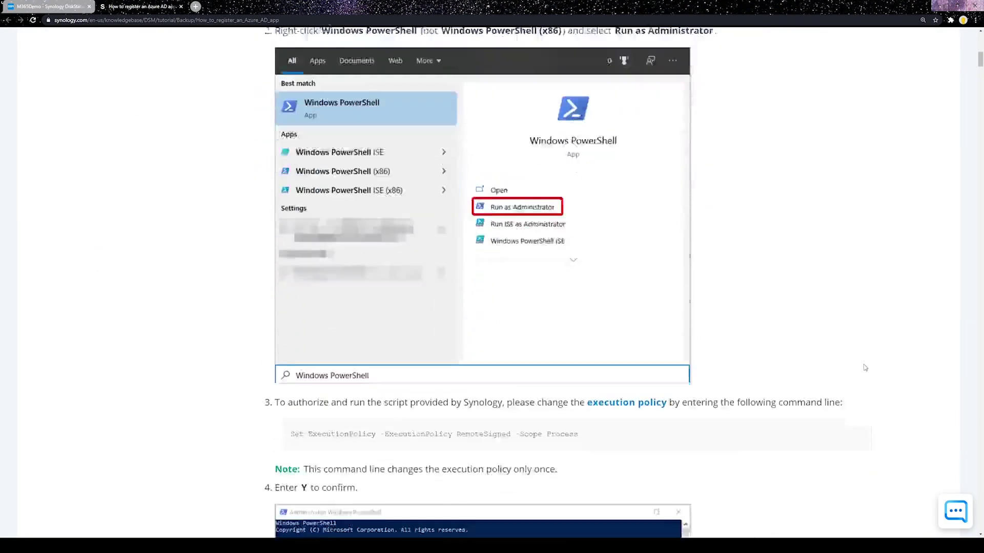
scroll(869, 368, "down", 10)
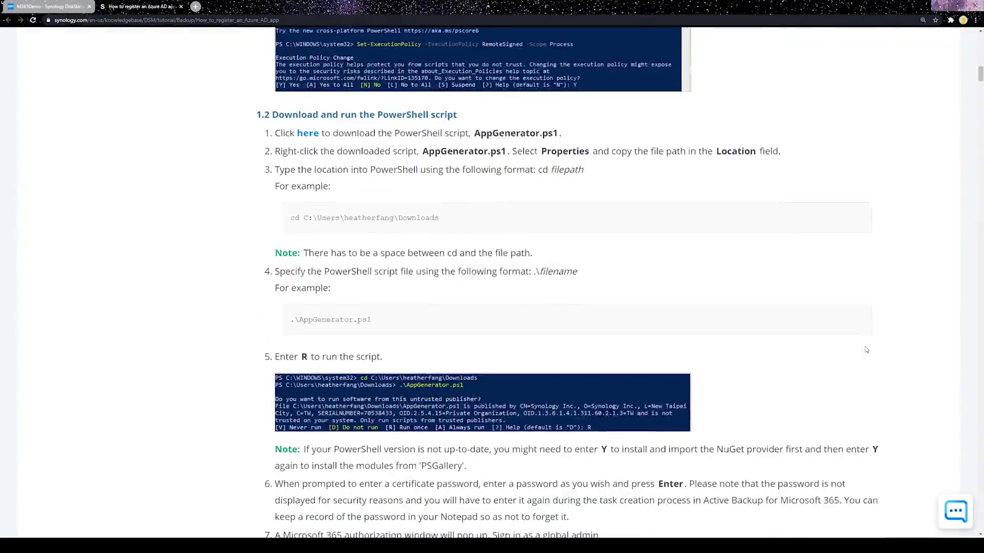
scroll(865, 350, "down", 5)
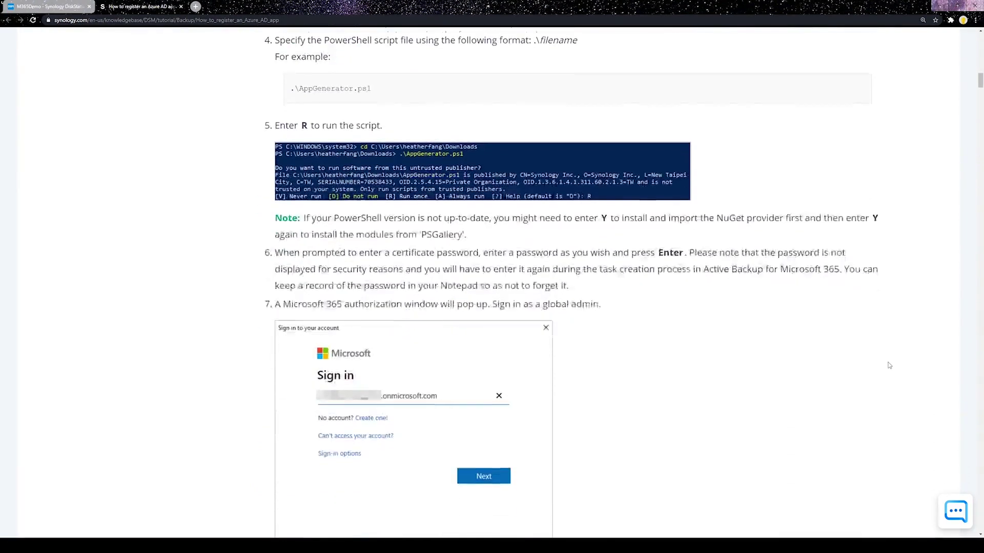
scroll(887, 366, "down", 2)
Step: Return to the task creation wizard and discard the new backup task
left_click(55, 9)
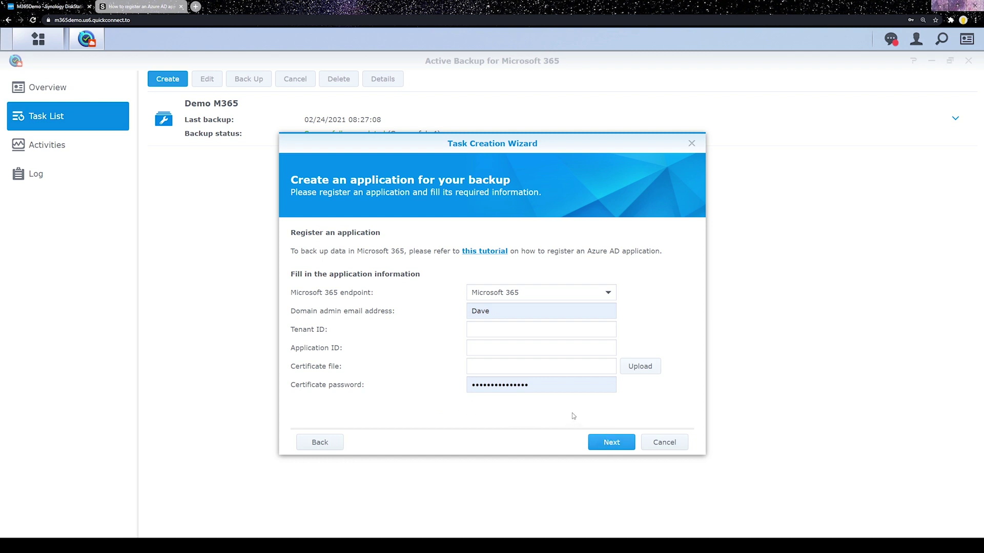
left_click(665, 443)
left_click(559, 313)
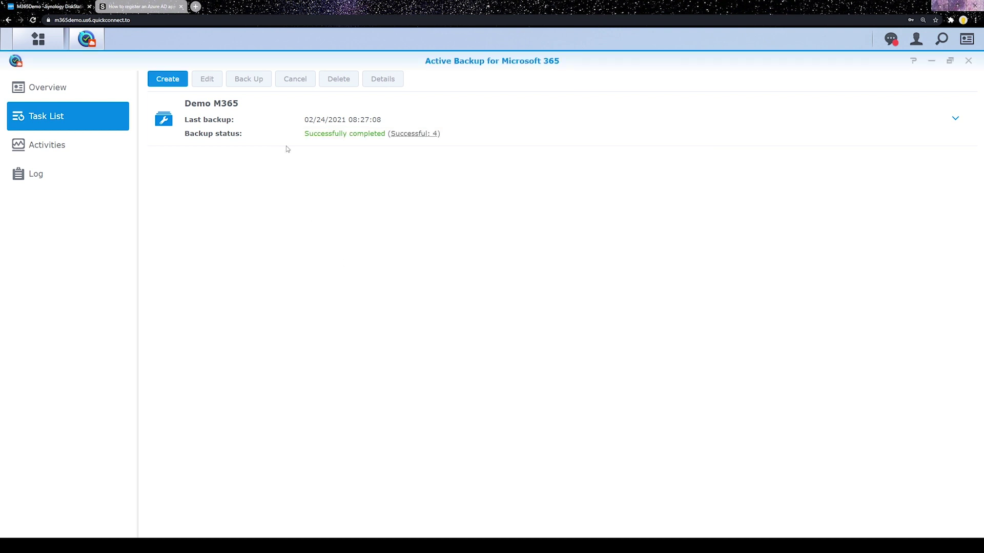
Step: Open the existing Demo M365 backup task for editing and show its user list
left_click(290, 122)
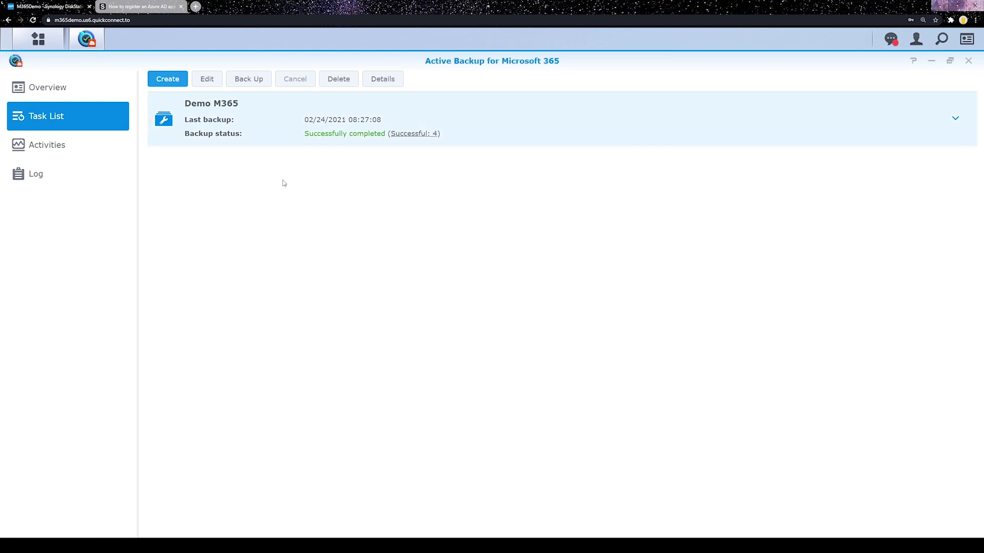
left_click(208, 79)
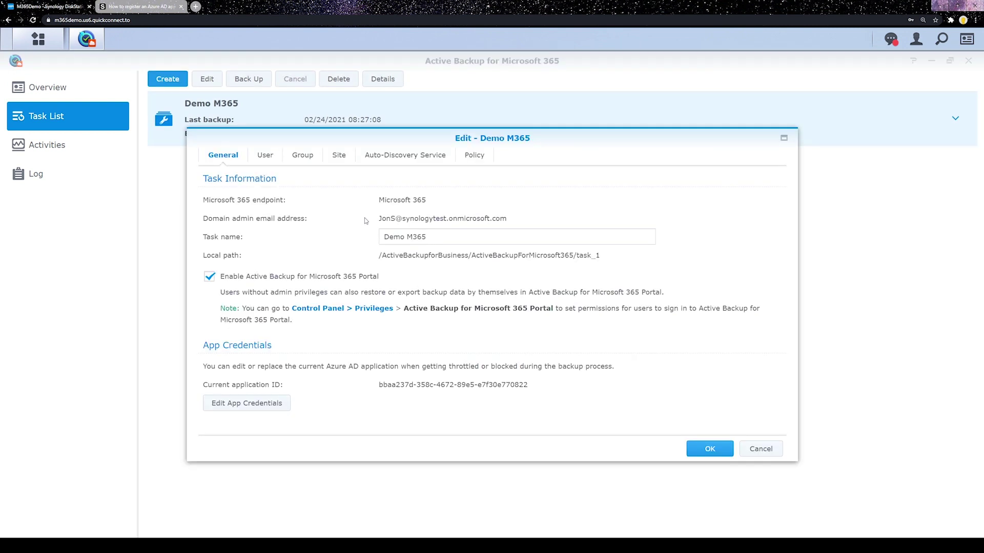
left_click(266, 157)
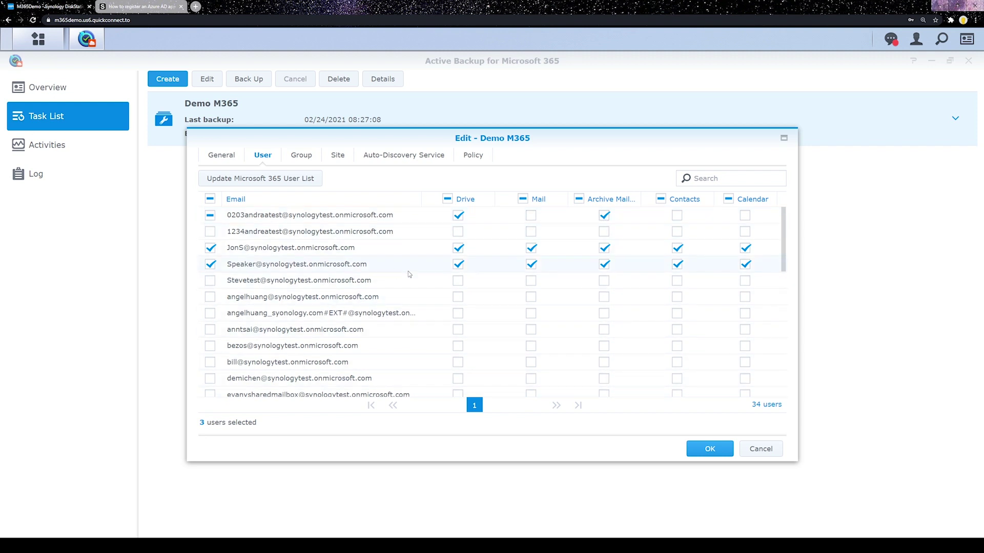
Step: Enable Mail for the seventh listed user, Archive Mailbox for the eighth, Drive for all users, and every service for the sixth
left_click(530, 313)
left_click(604, 330)
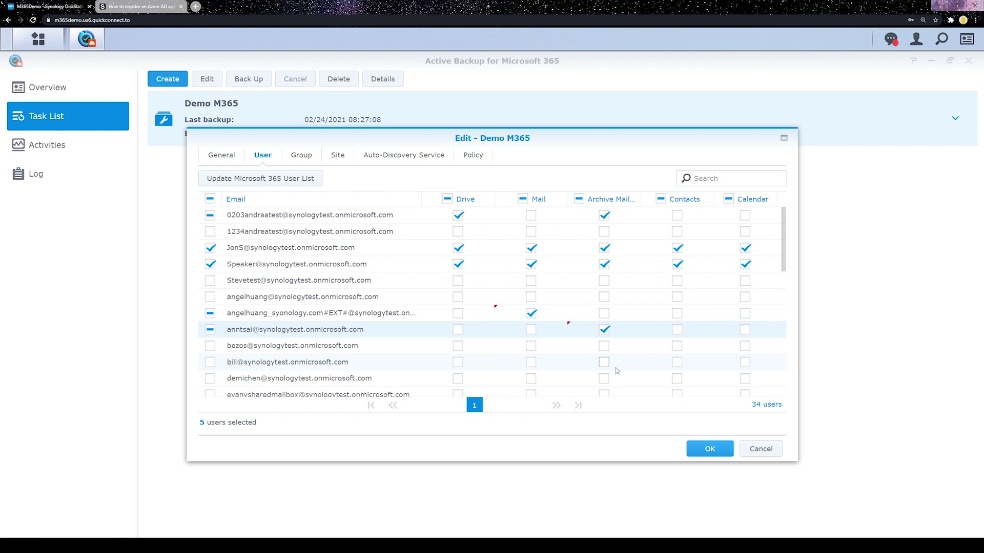
left_click(448, 199)
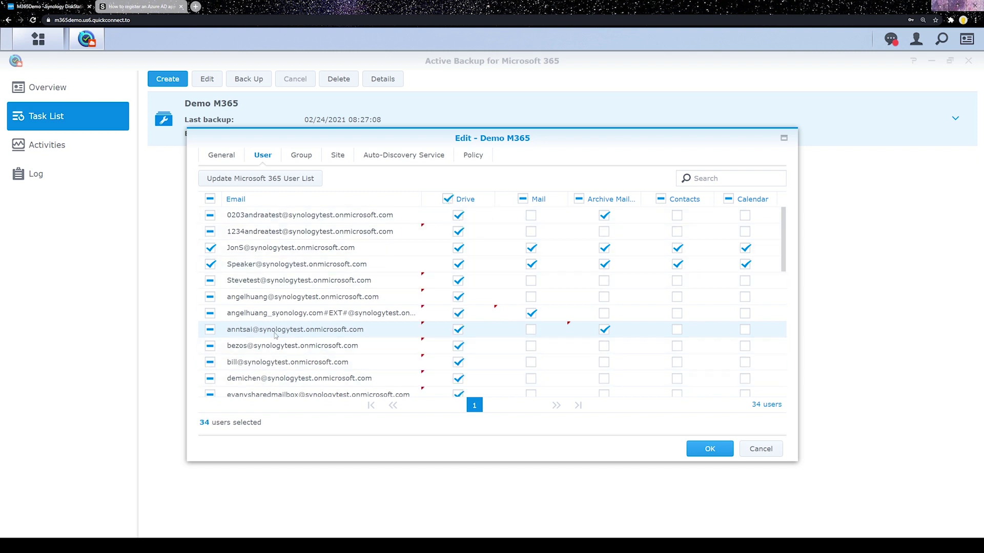
left_click(210, 297)
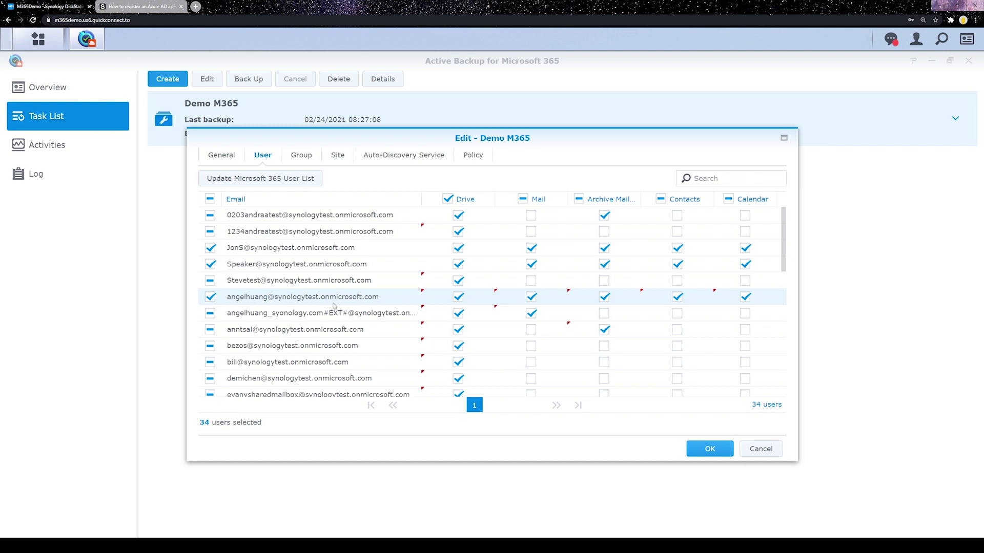
Step: Enable Drive backup for all groups and every member service for the fourth listed group, the distribution list
left_click(302, 156)
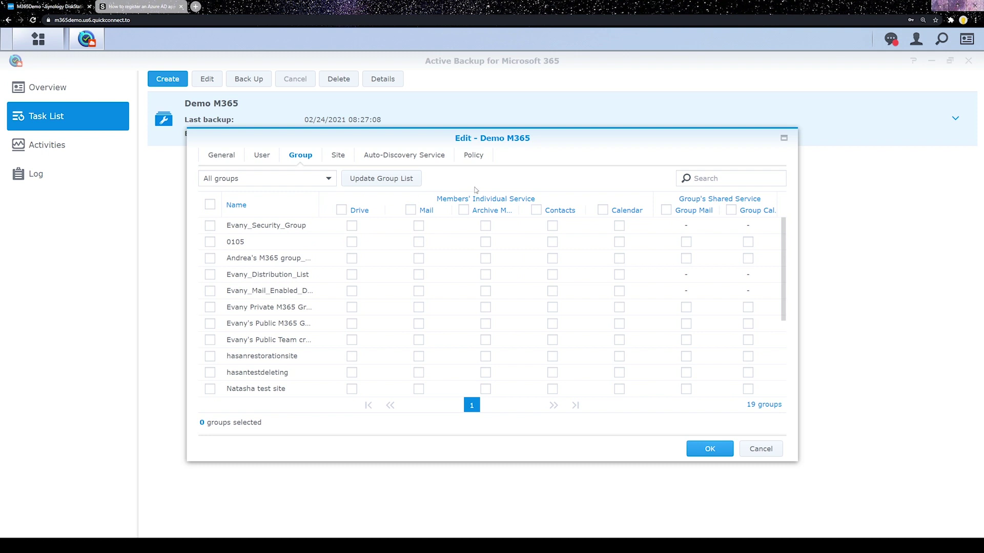
left_click(341, 210)
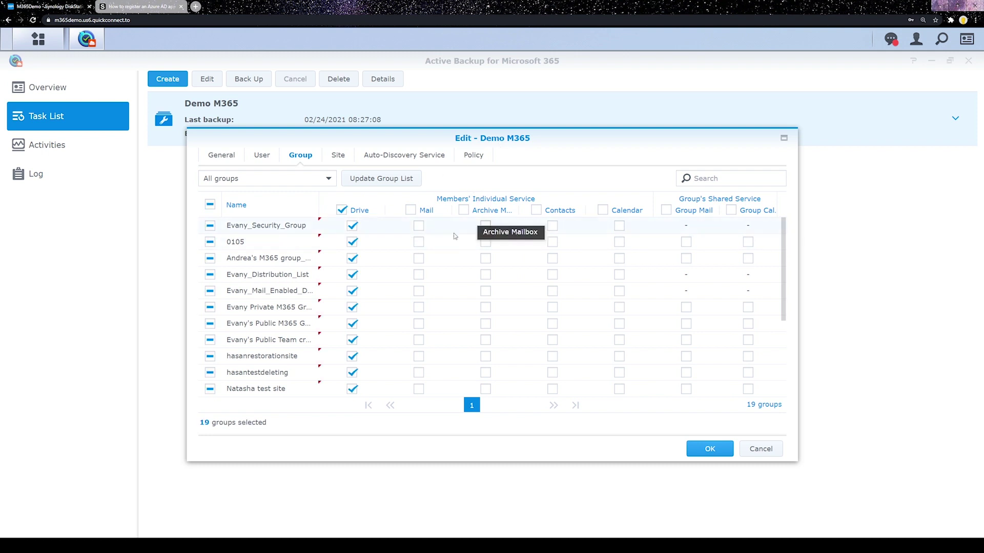
left_click(210, 275)
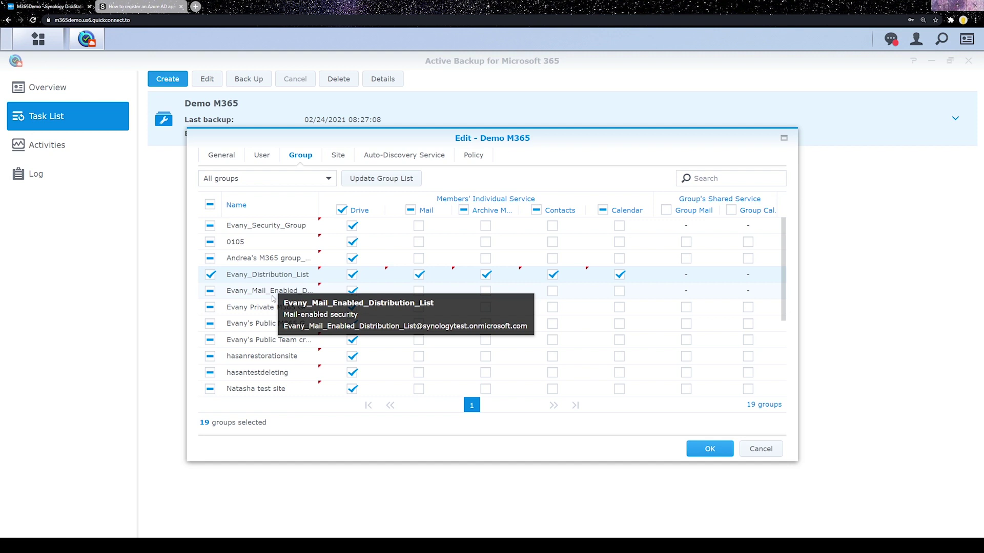
Step: Select the sites 0105, 123456 and 555 for backup
left_click(338, 155)
left_click(210, 280)
left_click(211, 297)
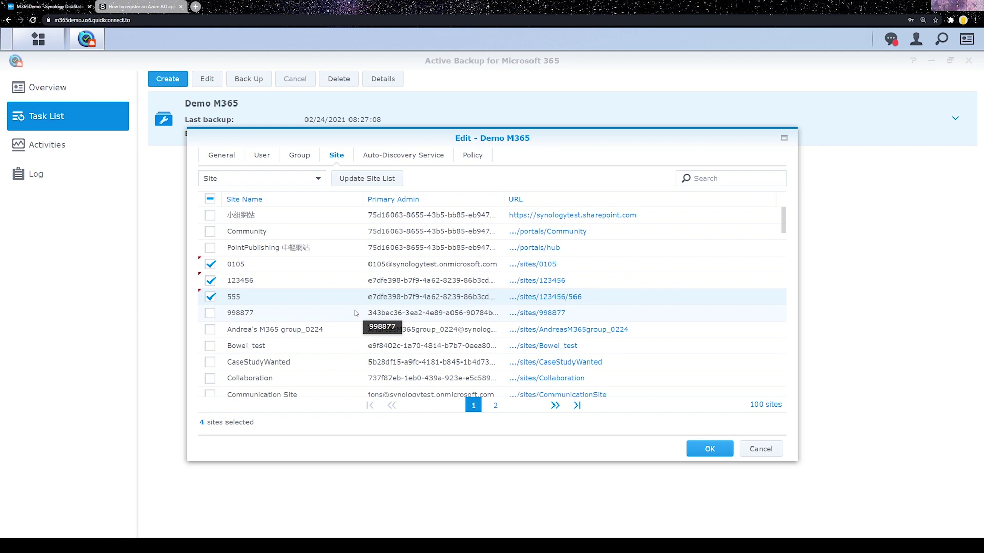
Step: Enable auto-discovery of all services for new users, new groups and new sites
left_click(428, 163)
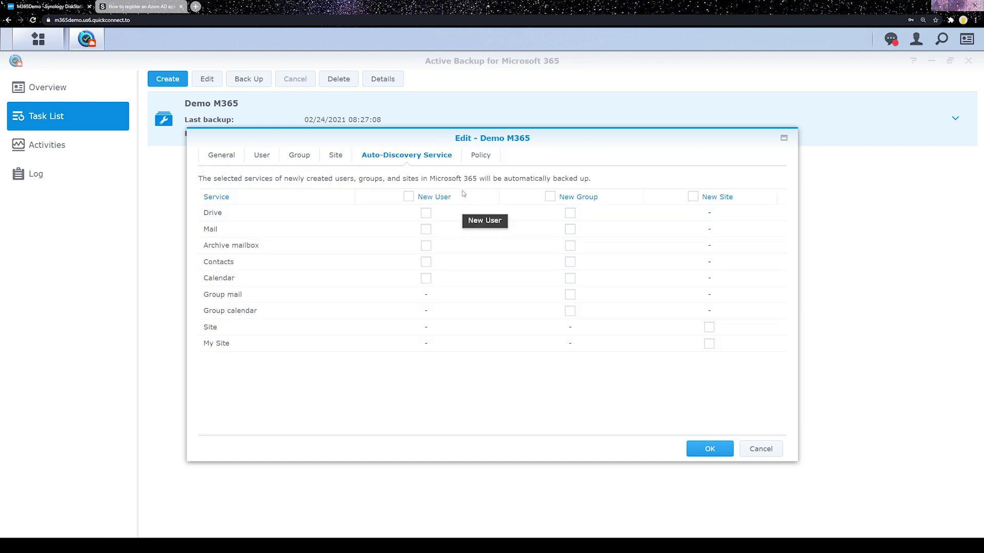
left_click(408, 197)
left_click(550, 196)
left_click(693, 197)
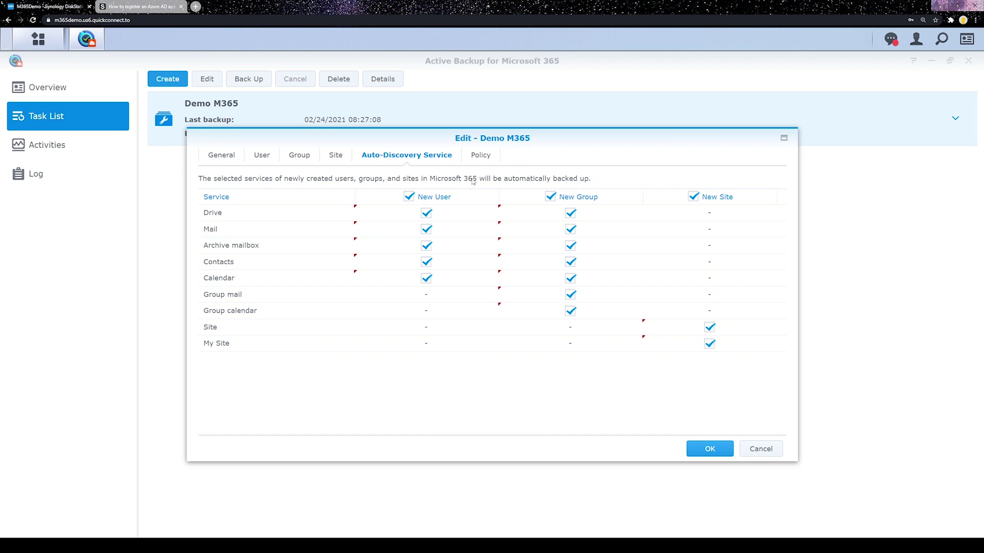
Step: Exclude Mail, Archive Mailbox, Contacts and Calendar from the third listed user's backup, keeping only Drive
left_click(261, 157)
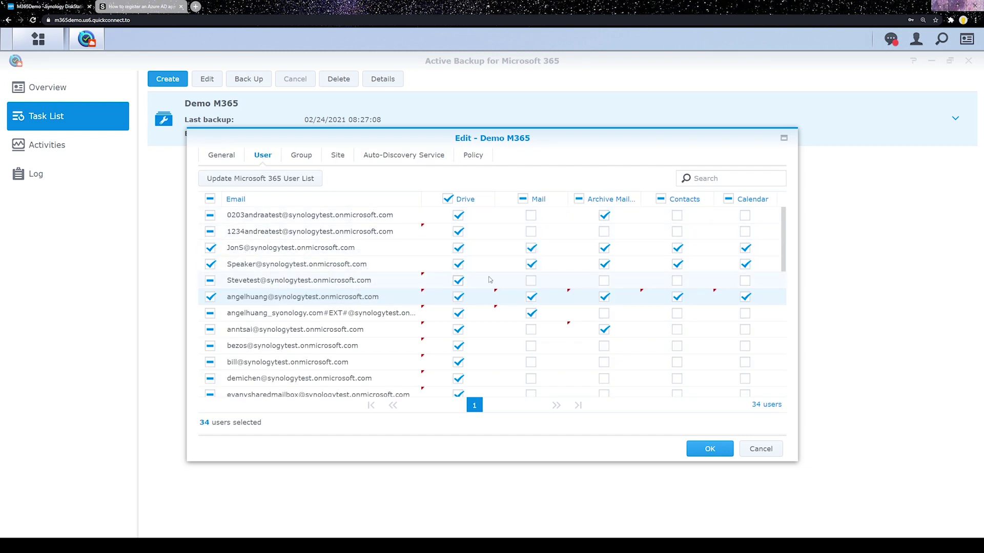
left_click(531, 248)
left_click(605, 248)
left_click(677, 248)
left_click(745, 248)
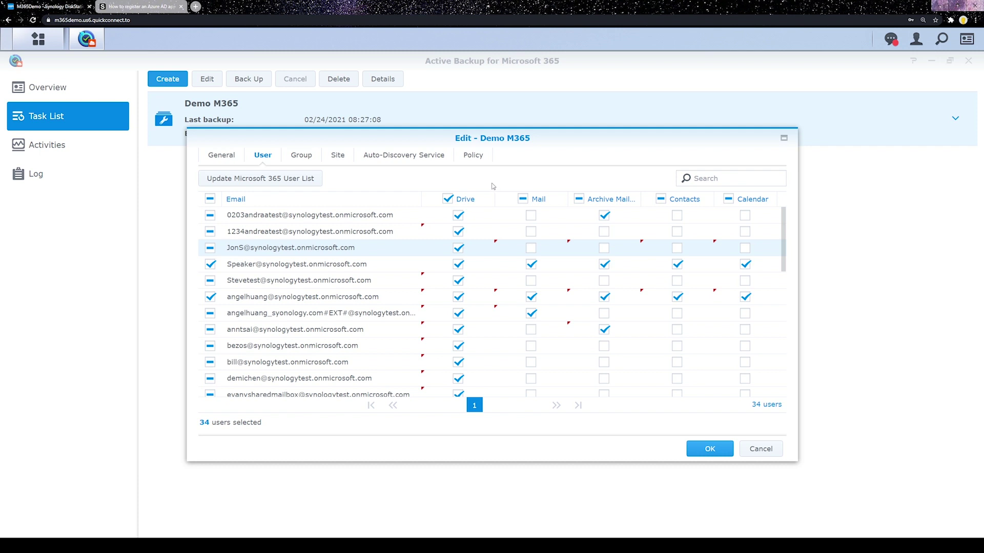
Step: Review the task's backup policy and file version retention options, and close the task settings without saving any changes
left_click(474, 157)
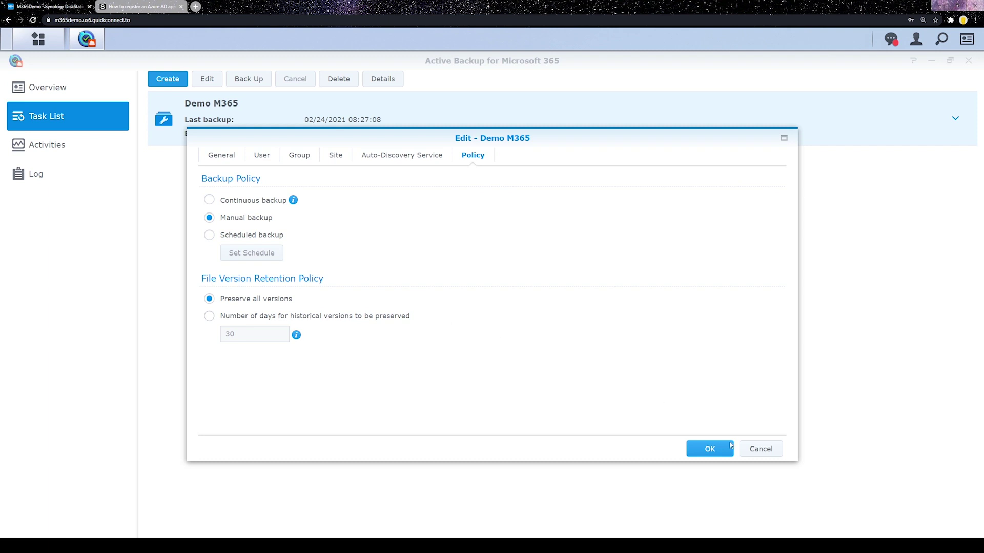
left_click(755, 452)
left_click(530, 315)
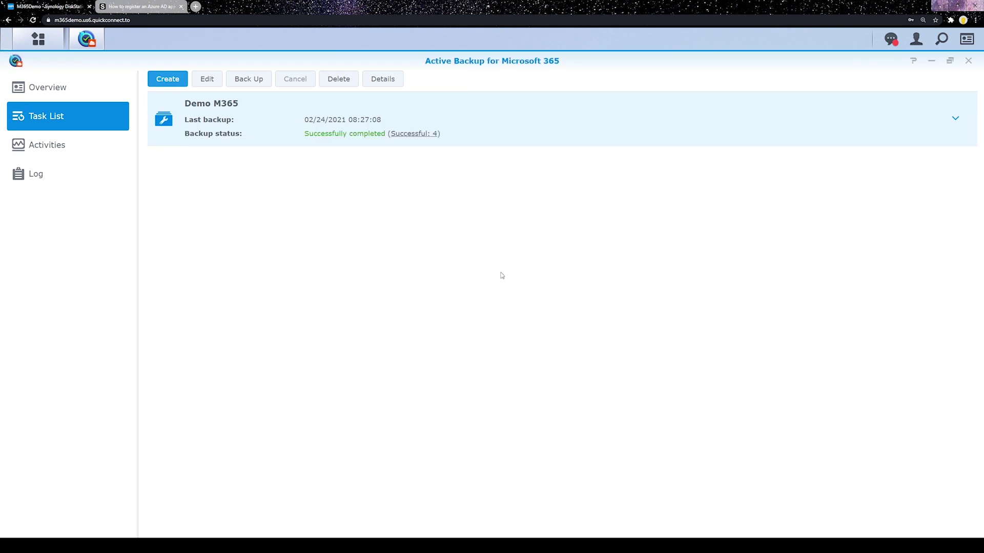